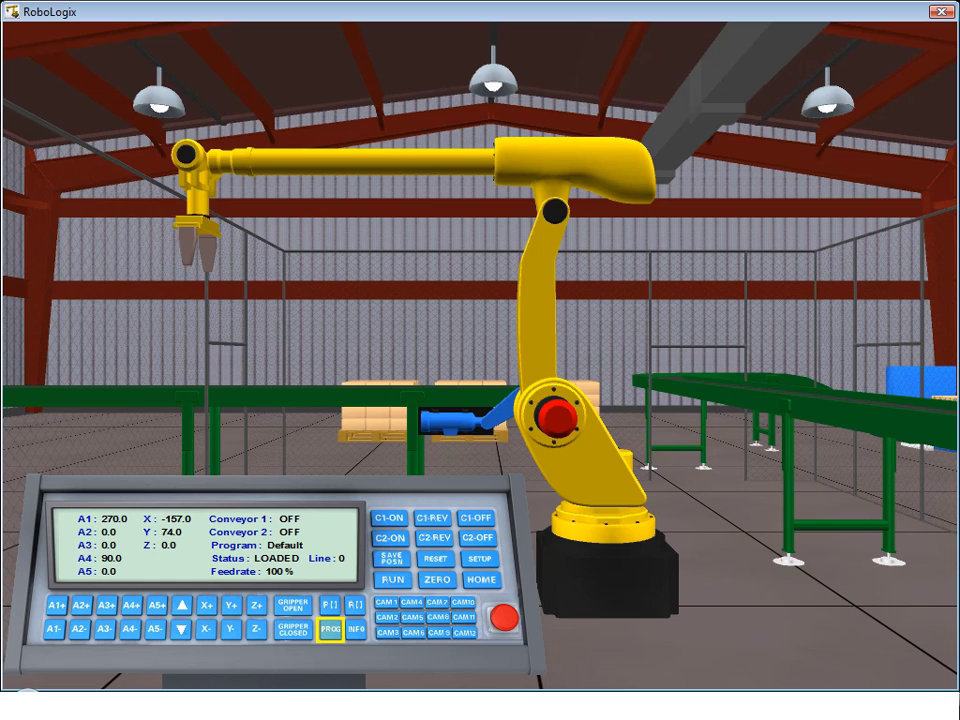
- Pick Demo from the saved-program list and begin loading it
{"action": "left_click", "coordinate": [330, 629]}
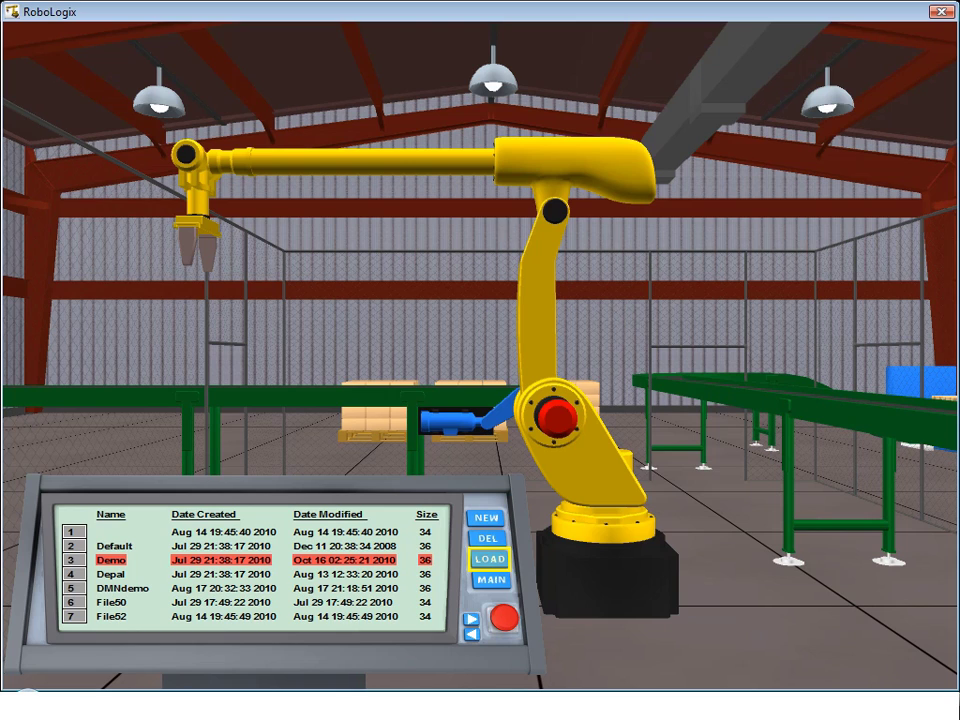
{"action": "key", "text": "Return"}
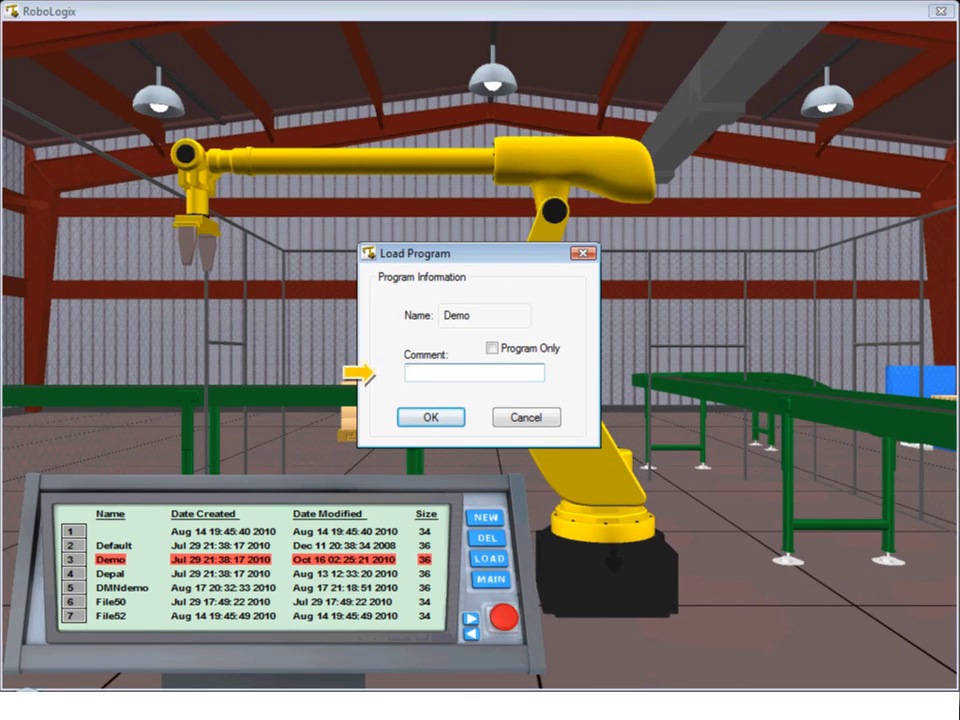
- Load the Demo program with the comment 'DemoRun1'
{"action": "type", "text": "Dem"}
{"action": "type", "text": "oR"}
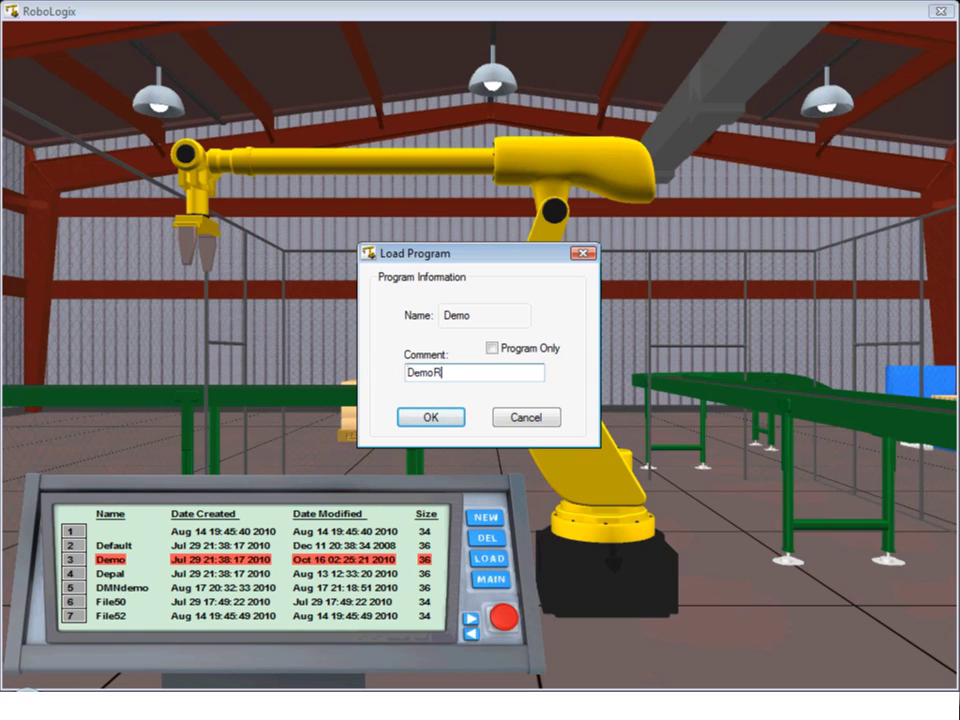
{"action": "type", "text": "un1"}
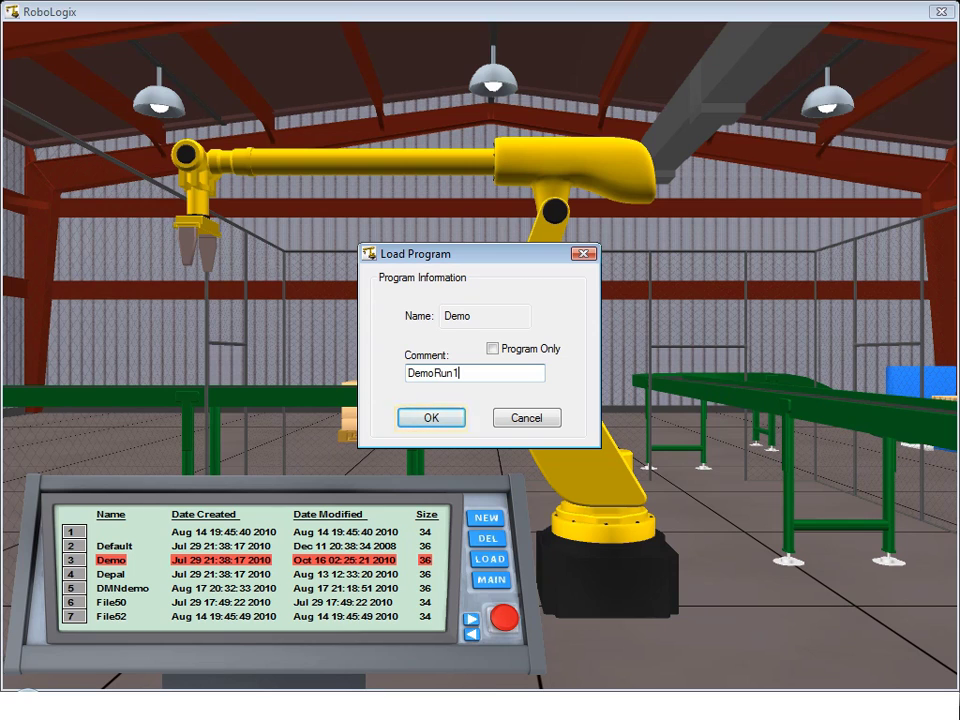
{"action": "key", "text": "Return"}
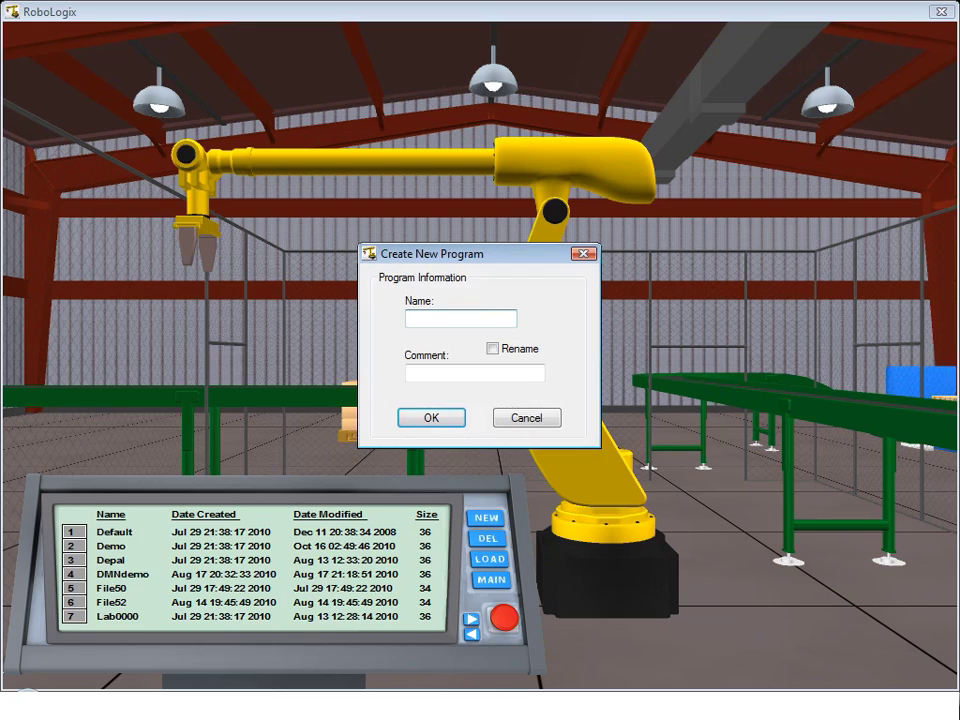
- Name the new program 'AddNew' and confirm its creation
{"action": "type", "text": "Ad"}
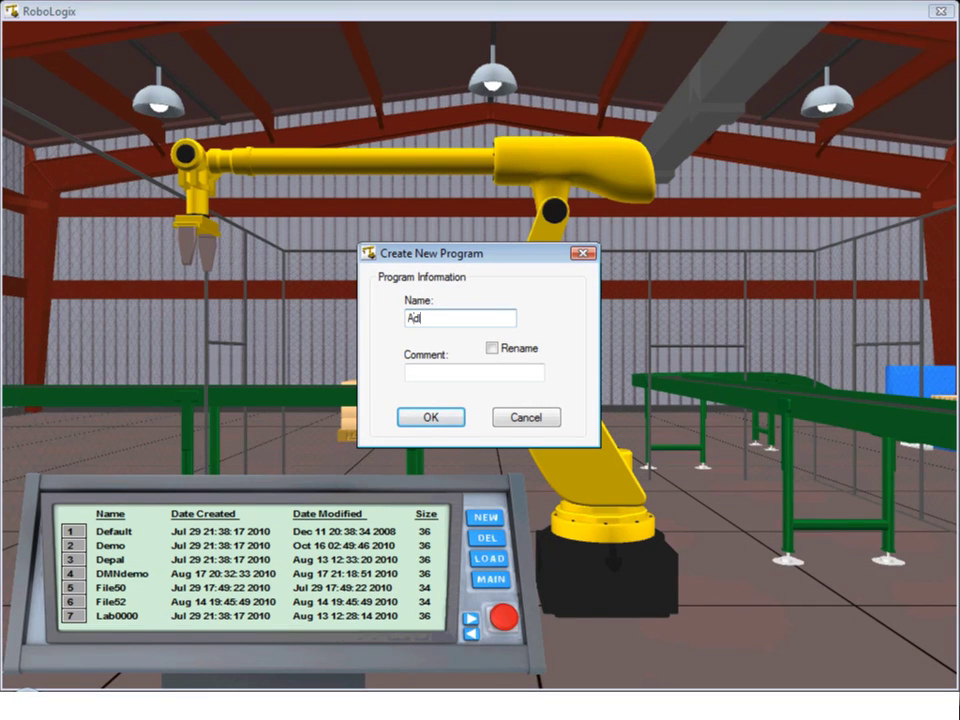
{"action": "type", "text": "dNe"}
{"action": "type", "text": "w"}
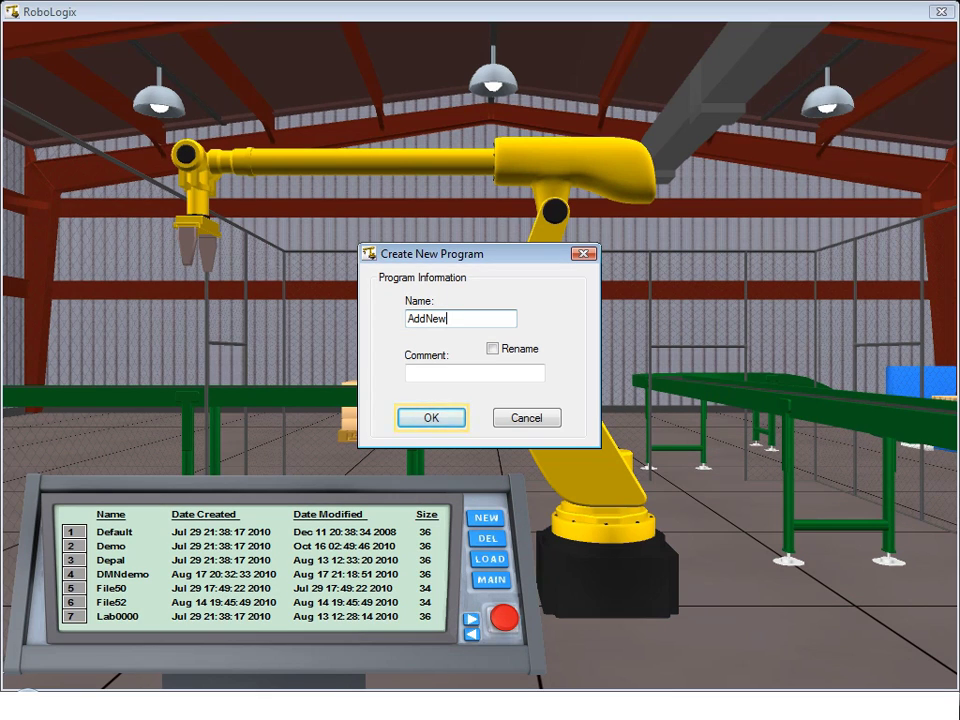
{"action": "key", "text": "Return"}
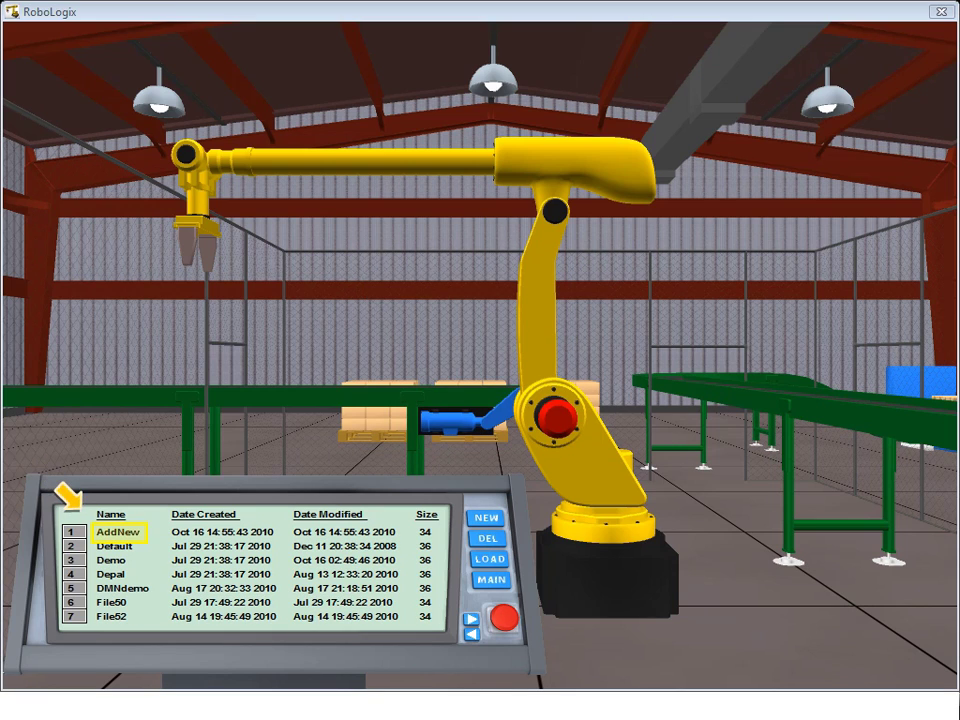
- Select AddNew in the saved-program list
{"action": "left_click", "coordinate": [118, 532]}
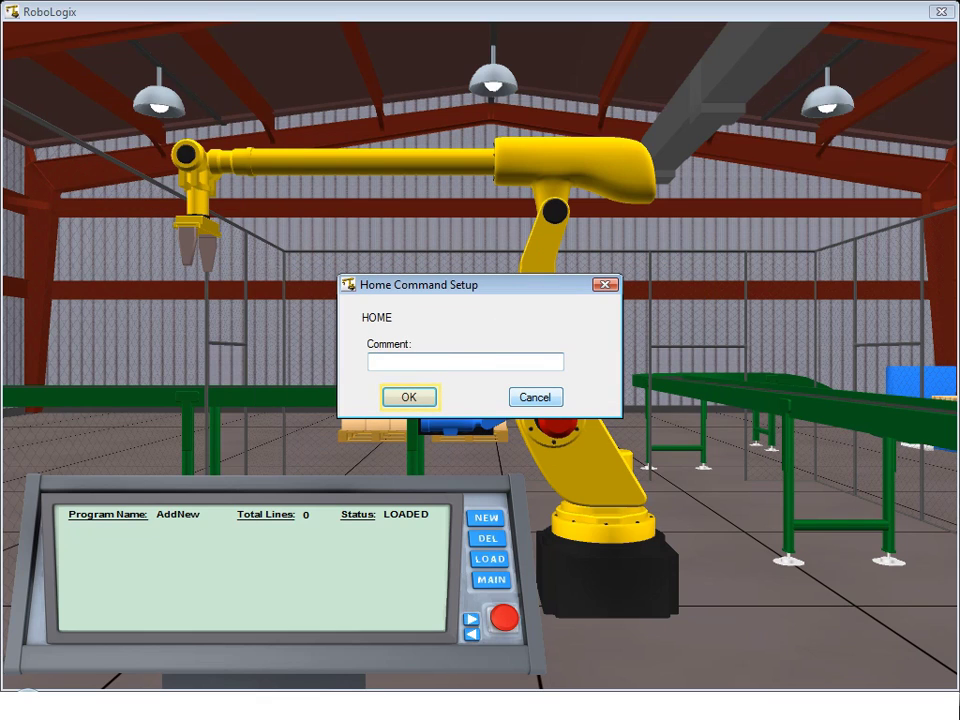
- Confirm HOME as AddNew's first program line
{"action": "key", "text": "Return"}
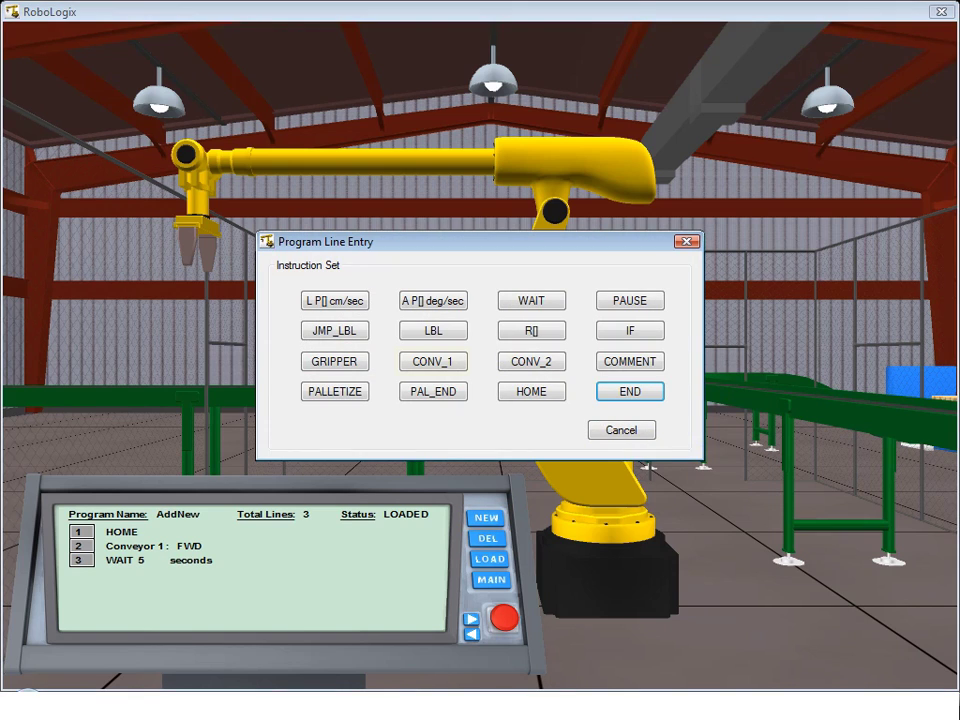
- Add a line that turns conveyor 1 off
{"action": "left_click", "coordinate": [433, 361]}
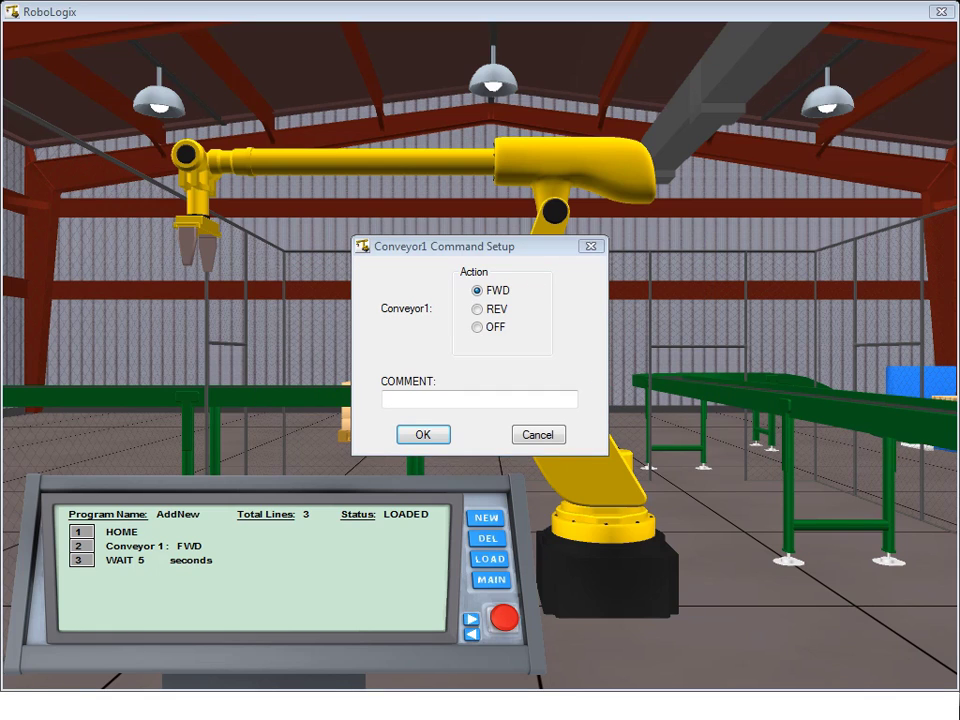
{"action": "left_click", "coordinate": [477, 327]}
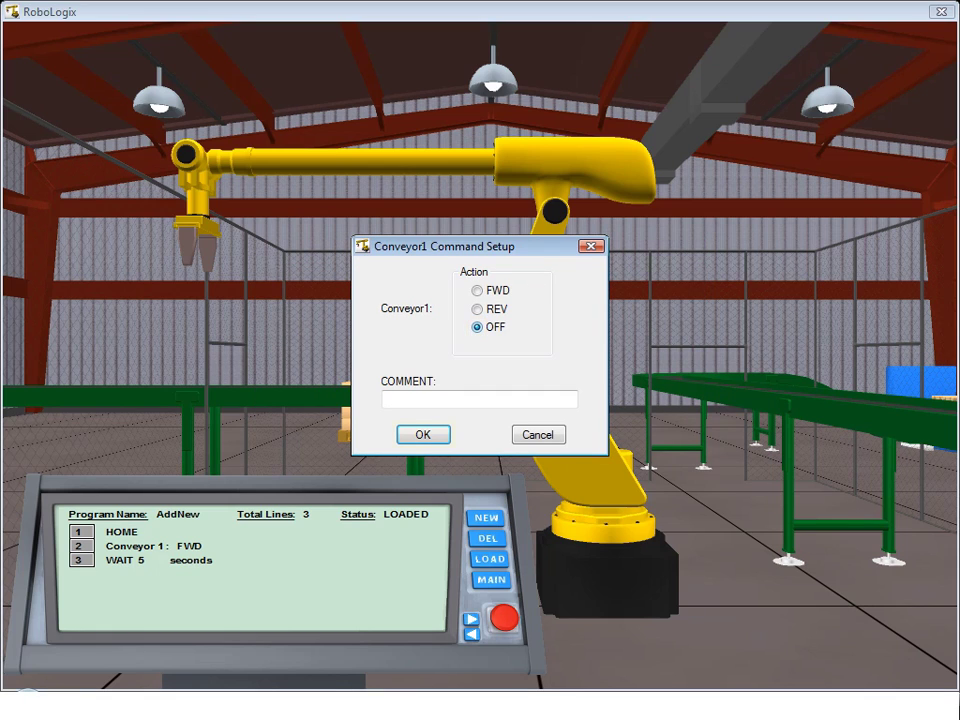
{"action": "left_click", "coordinate": [423, 434]}
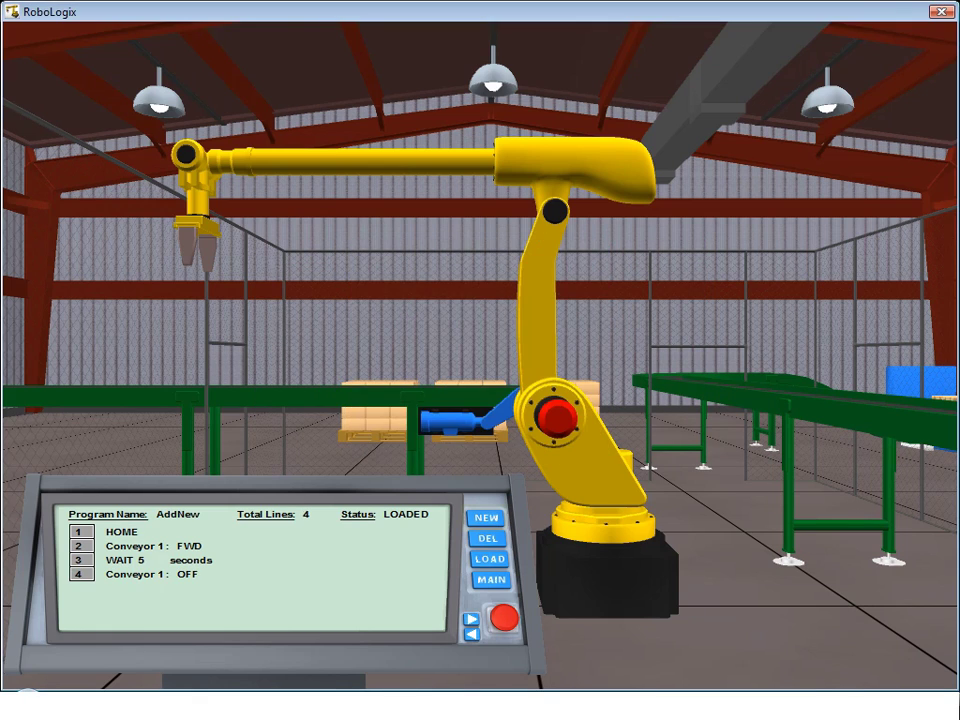
- Append an END line as the program's last line
{"action": "left_click", "coordinate": [486, 517]}
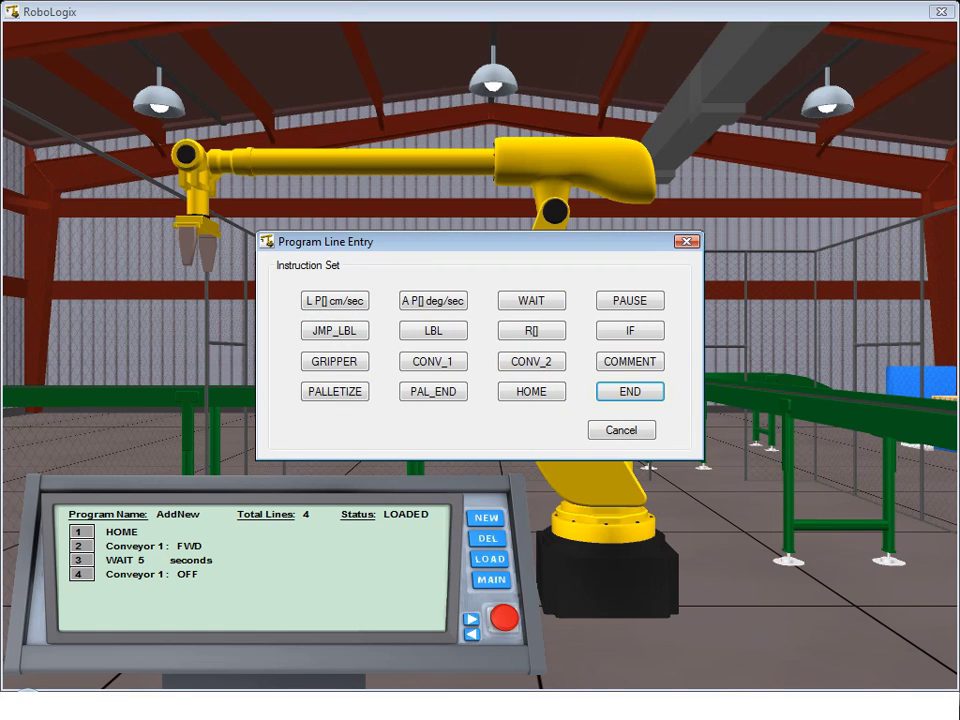
{"action": "left_click", "coordinate": [630, 391]}
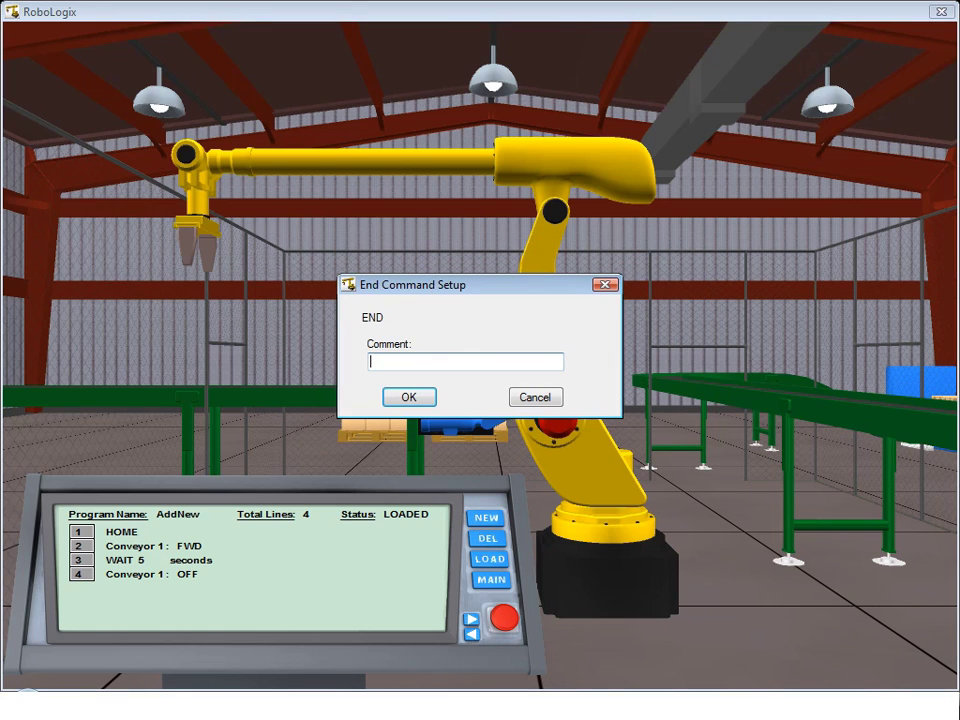
{"action": "left_click", "coordinate": [408, 397]}
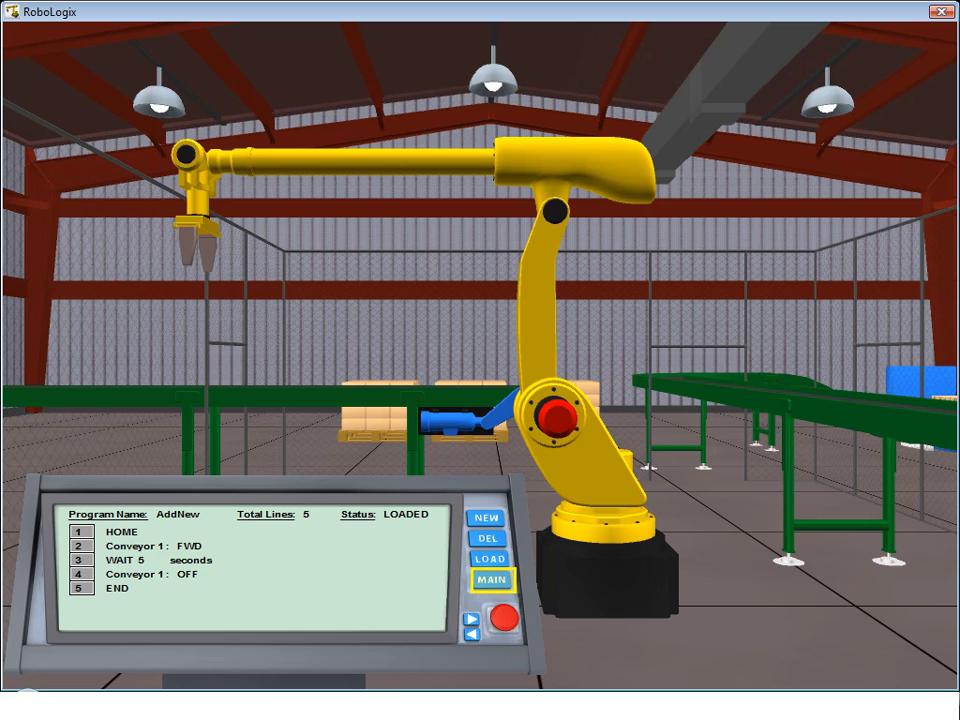
- Use MAIN to go back to the main control panel with AddNew loaded
{"action": "left_click", "coordinate": [491, 580]}
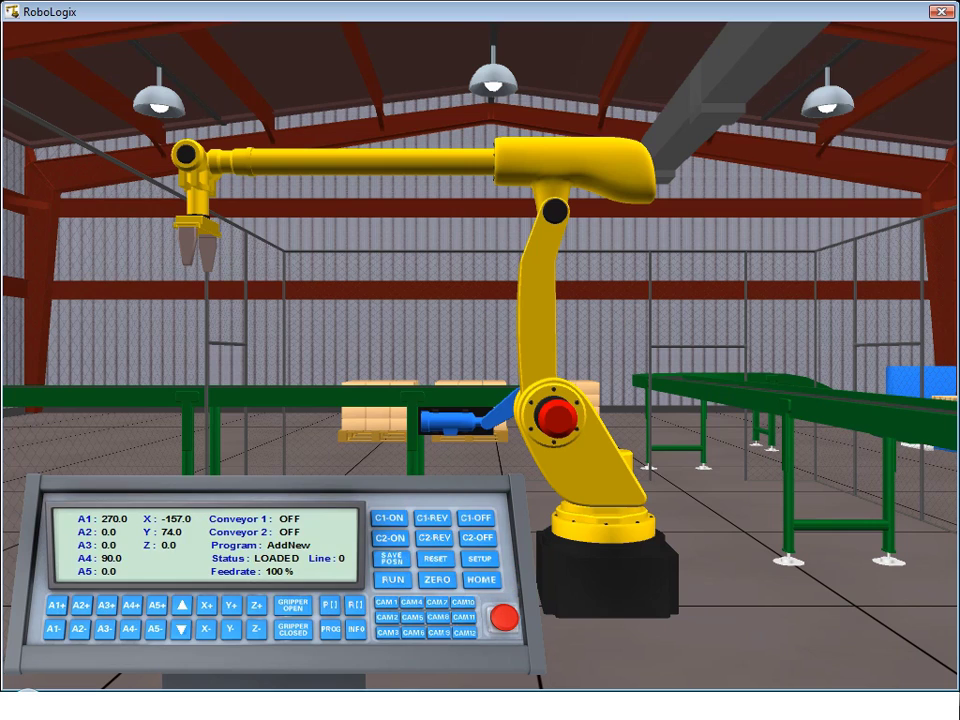